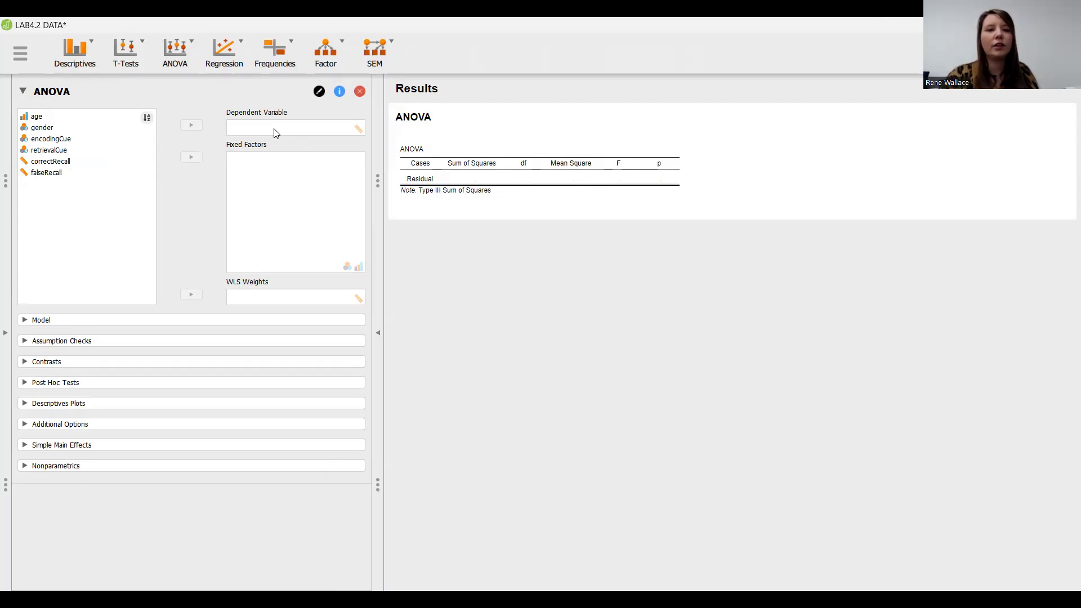
Change the age variable's measurement level to Scale in the data table and return to the ANOVA setup.
click(6, 338)
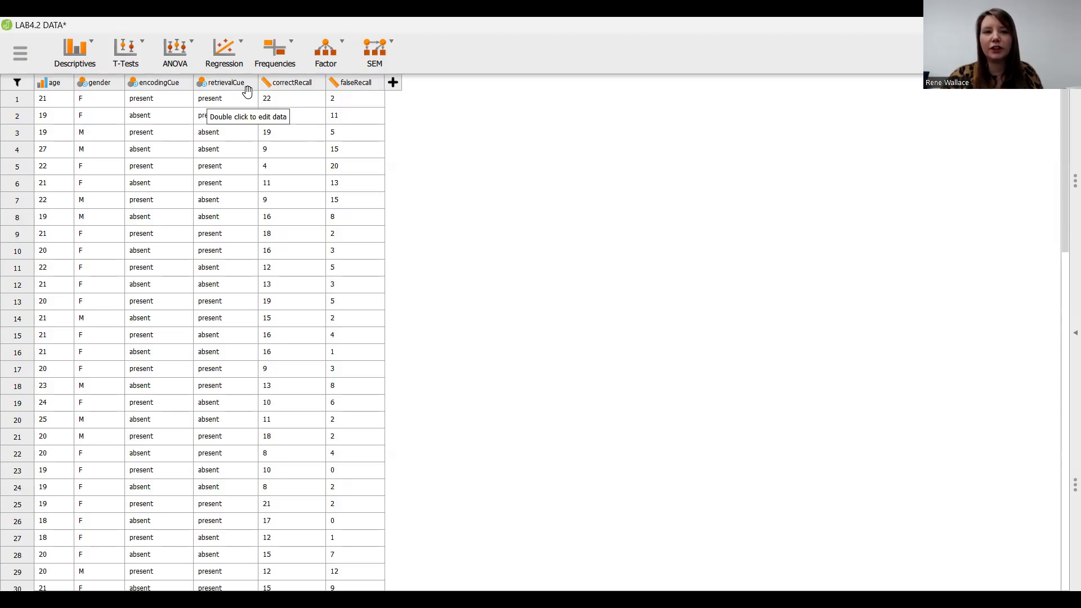
click(44, 86)
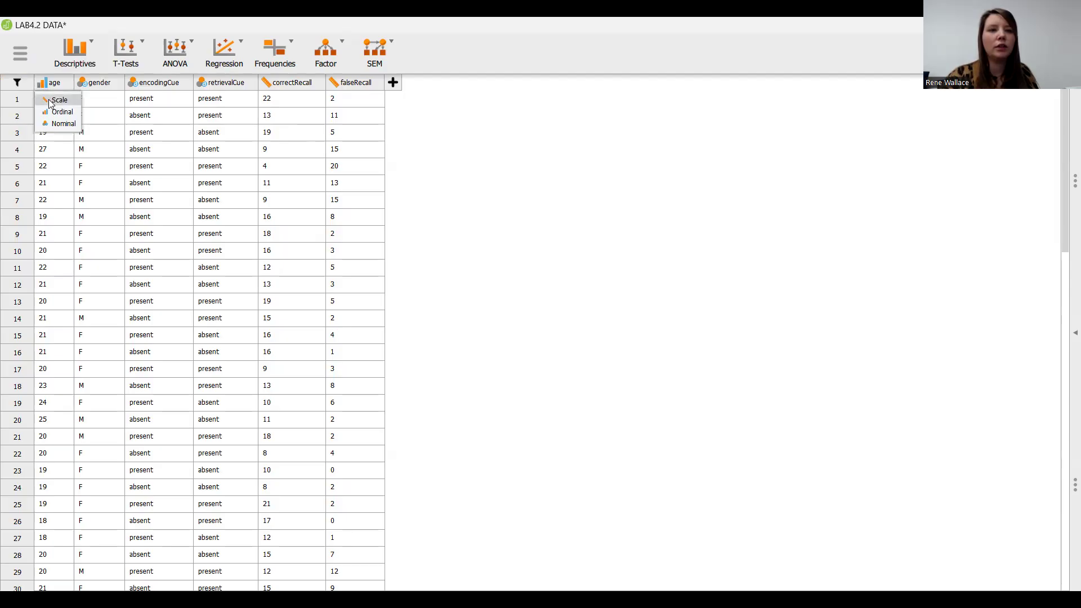
click(57, 100)
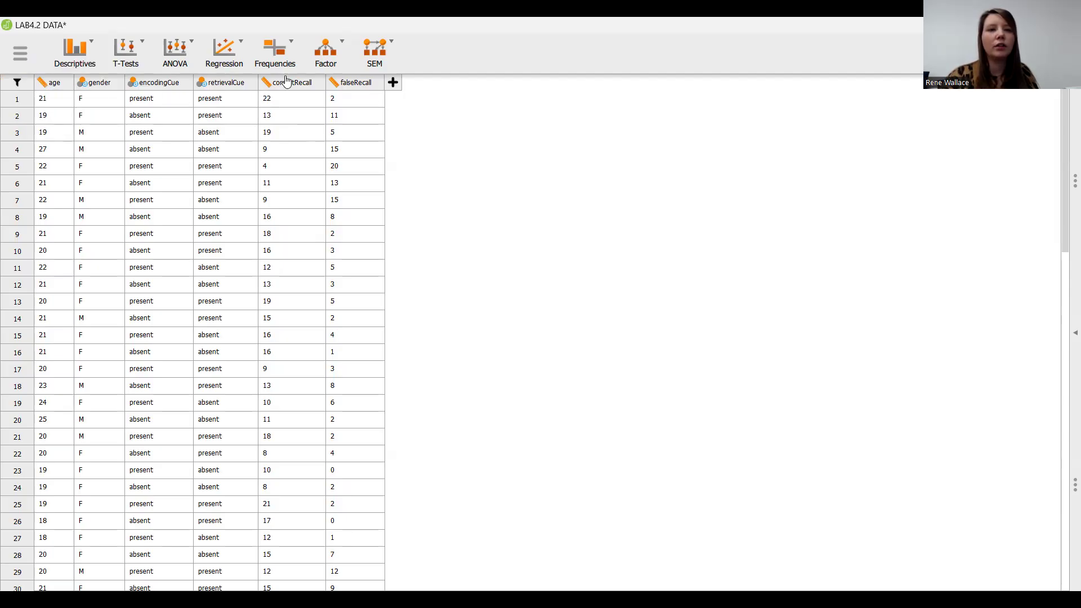
click(182, 59)
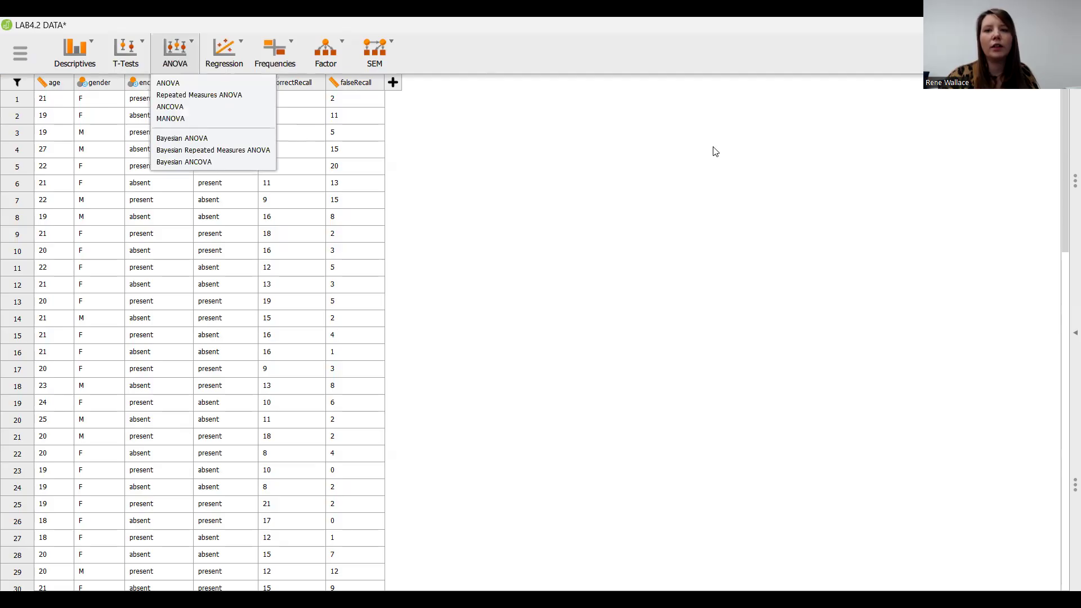
click(1066, 342)
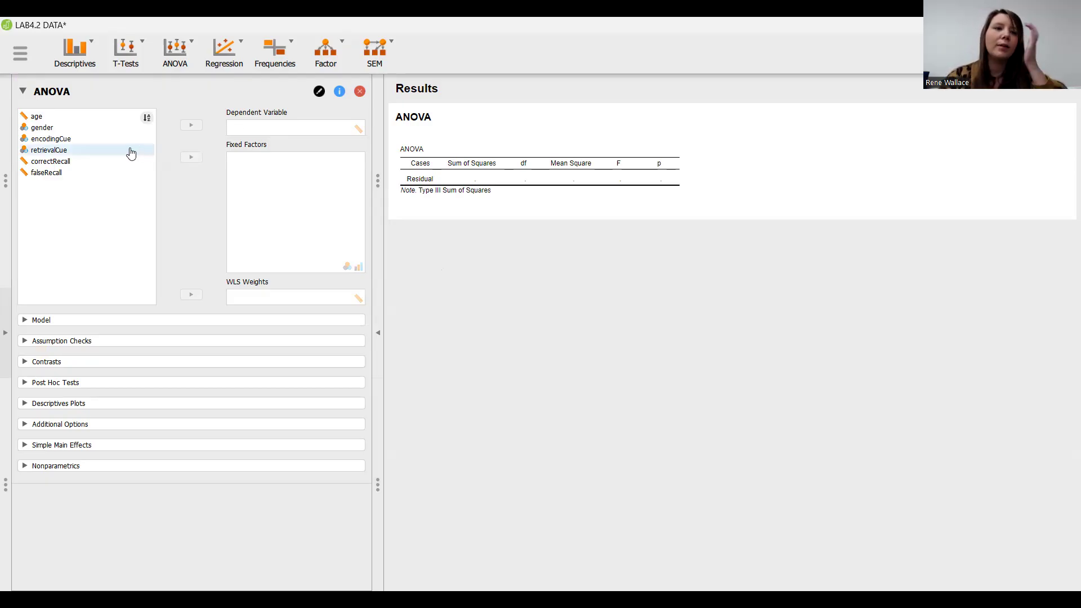
Assign correctRecall as the ANOVA's dependent variable and encodingCue and retrievalCue as its fixed factors.
click(112, 165)
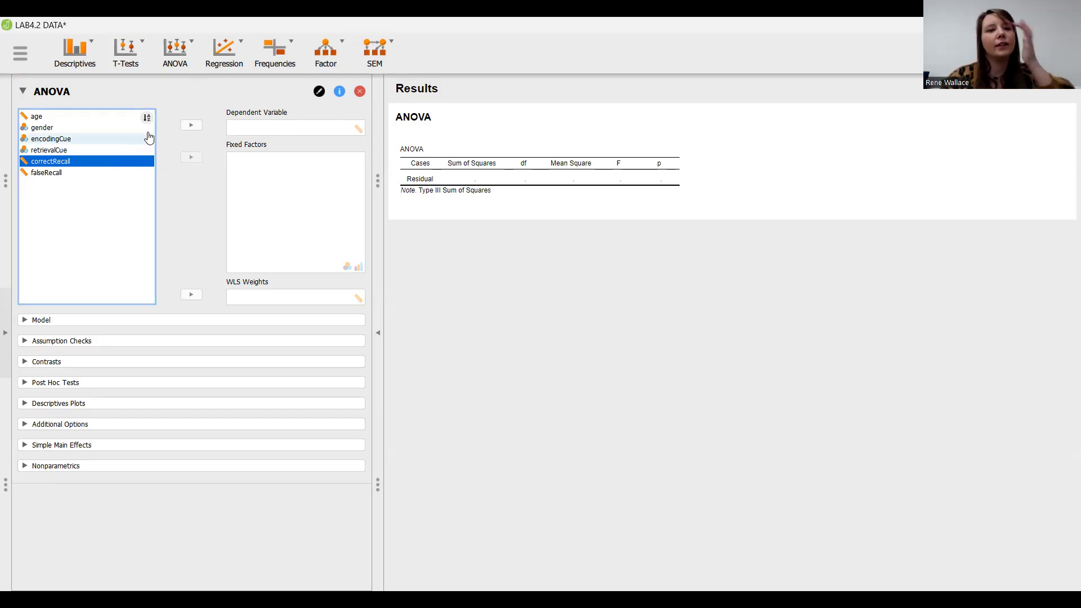
click(192, 126)
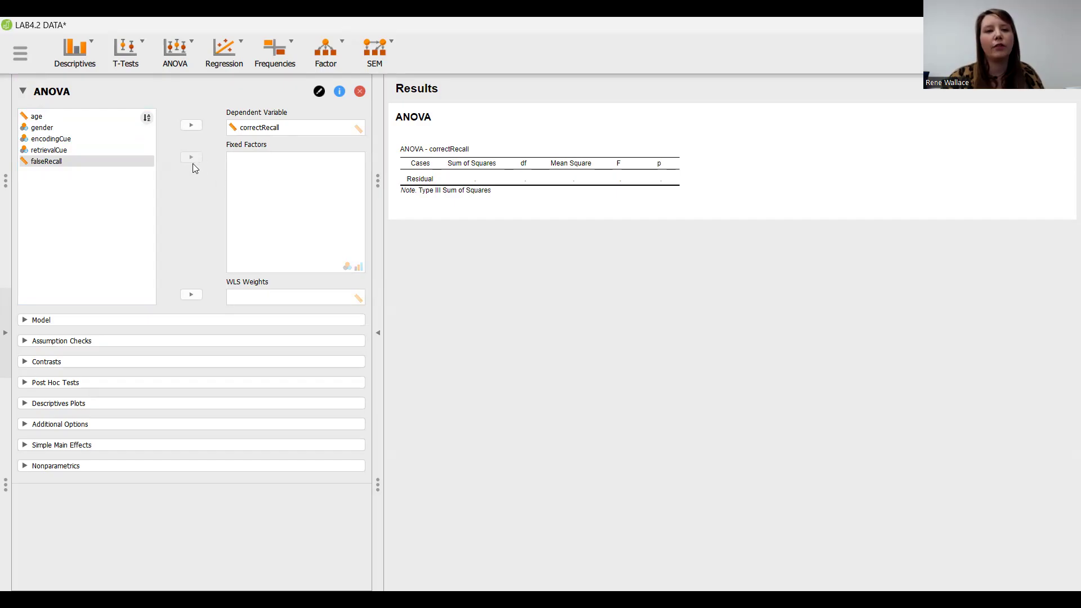
click(63, 139)
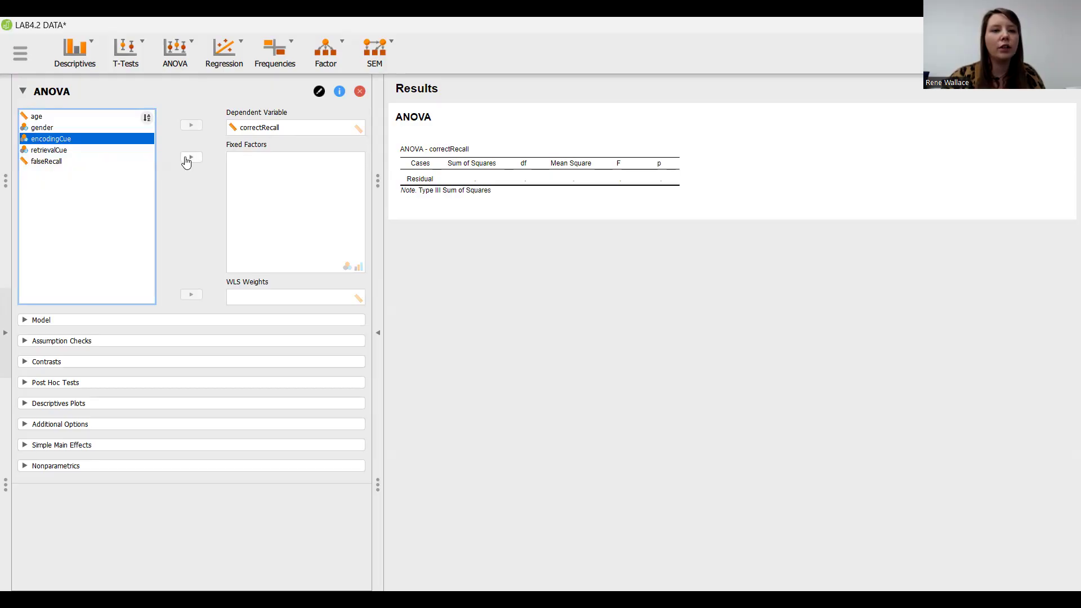
click(187, 159)
click(75, 140)
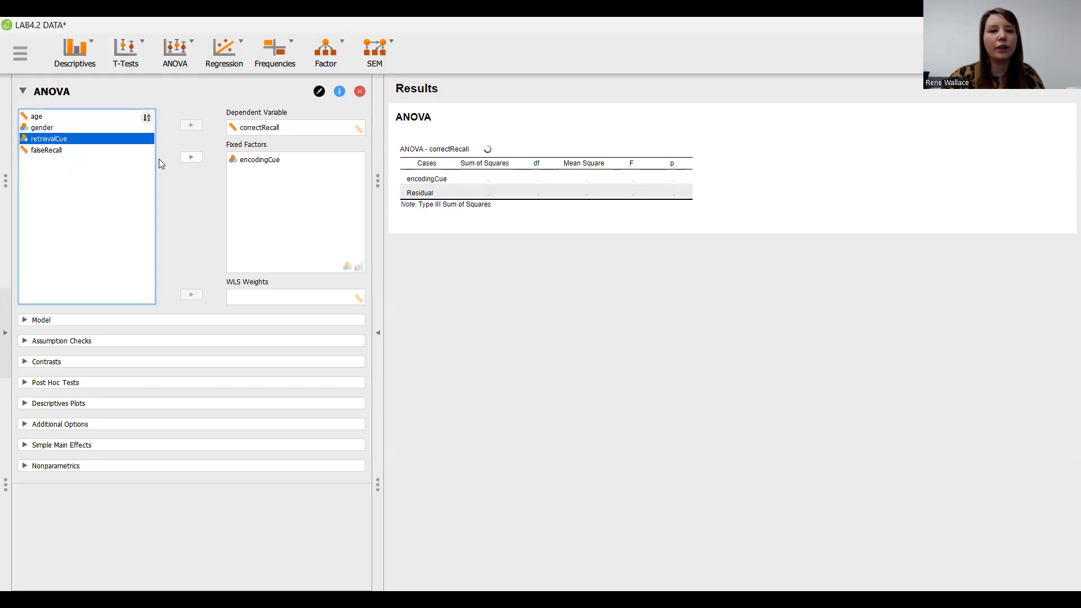
click(189, 160)
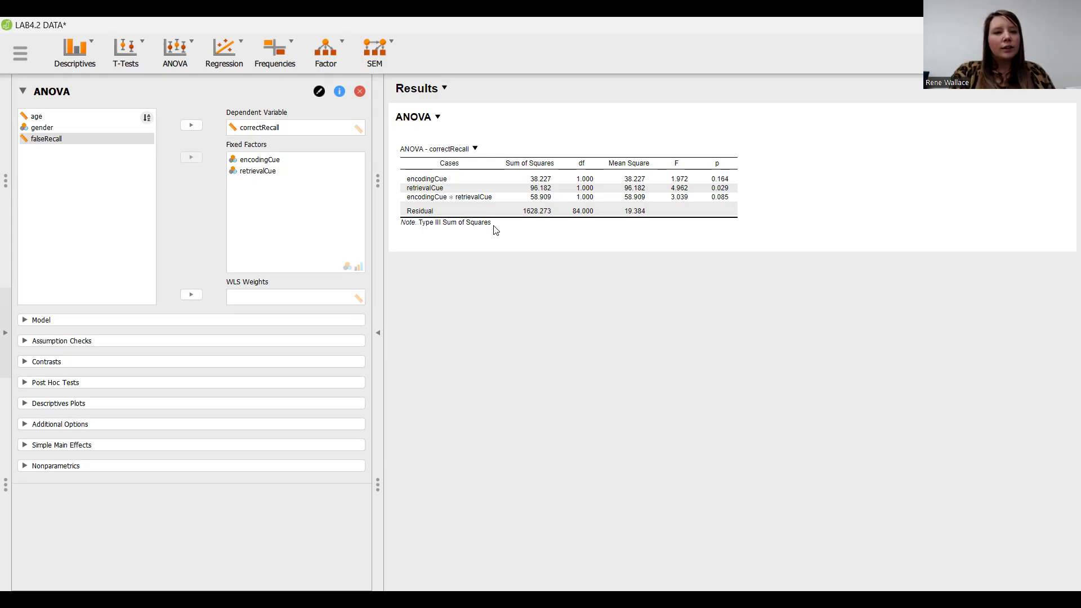
Create a descriptives plot for the ANOVA with encodingCue on the horizontal axis and retrievalCue as separate lines.
click(78, 405)
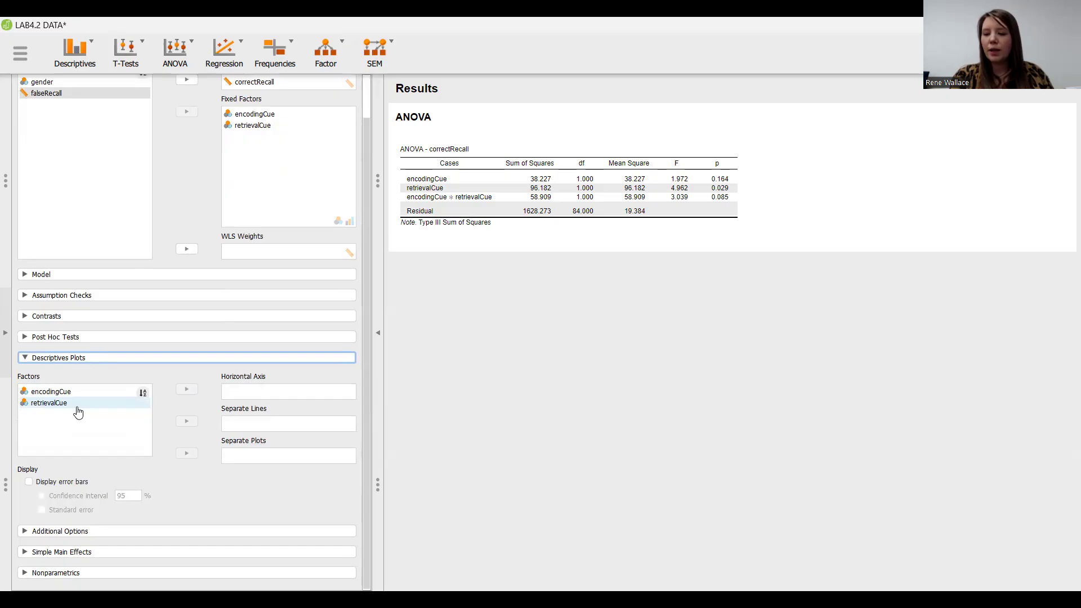
click(67, 392)
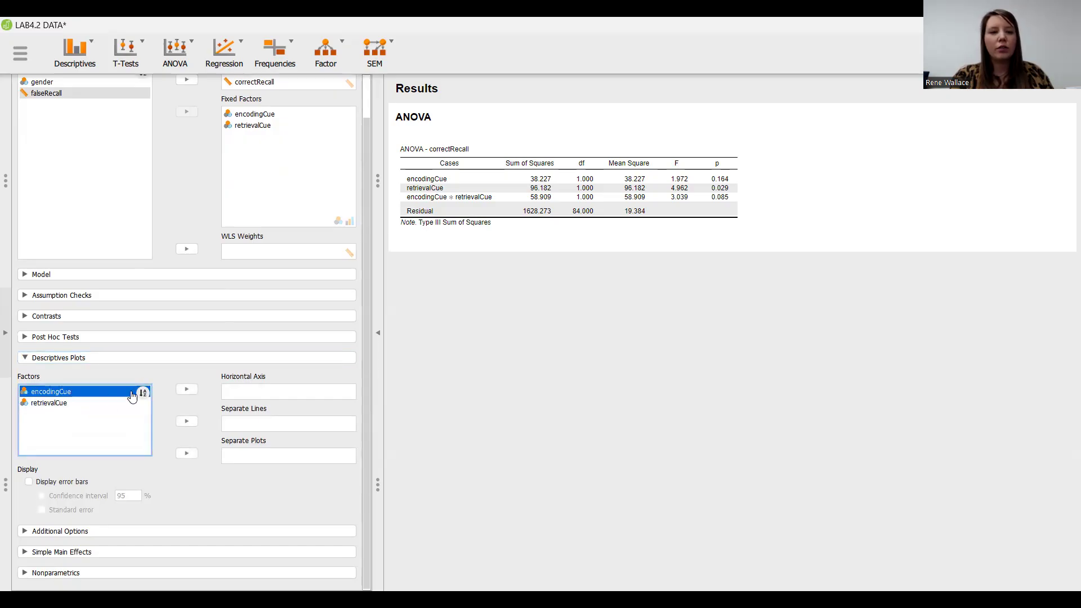
click(186, 390)
click(105, 397)
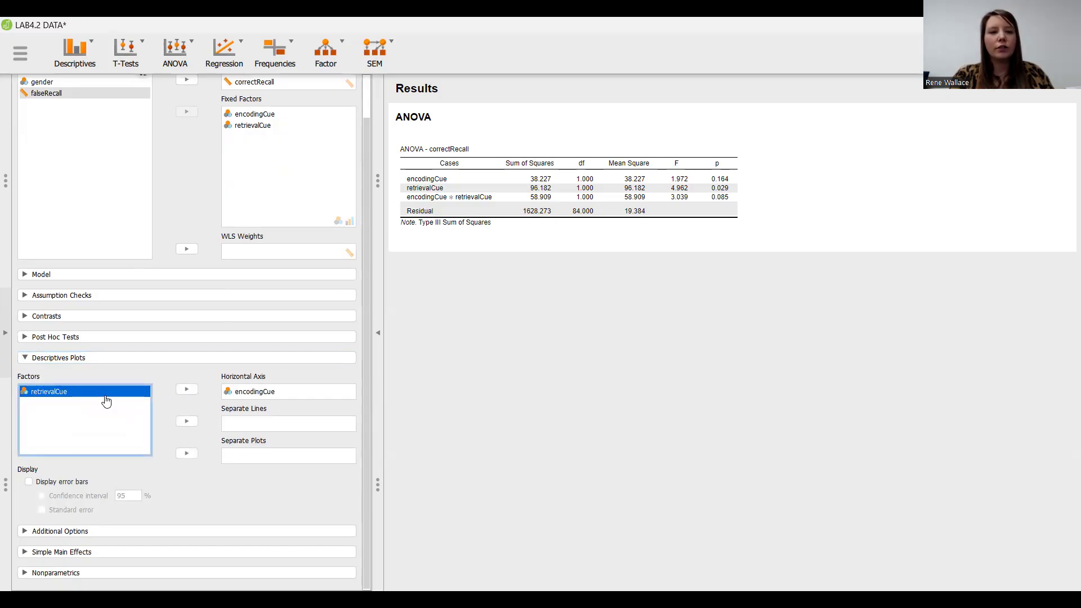
click(183, 427)
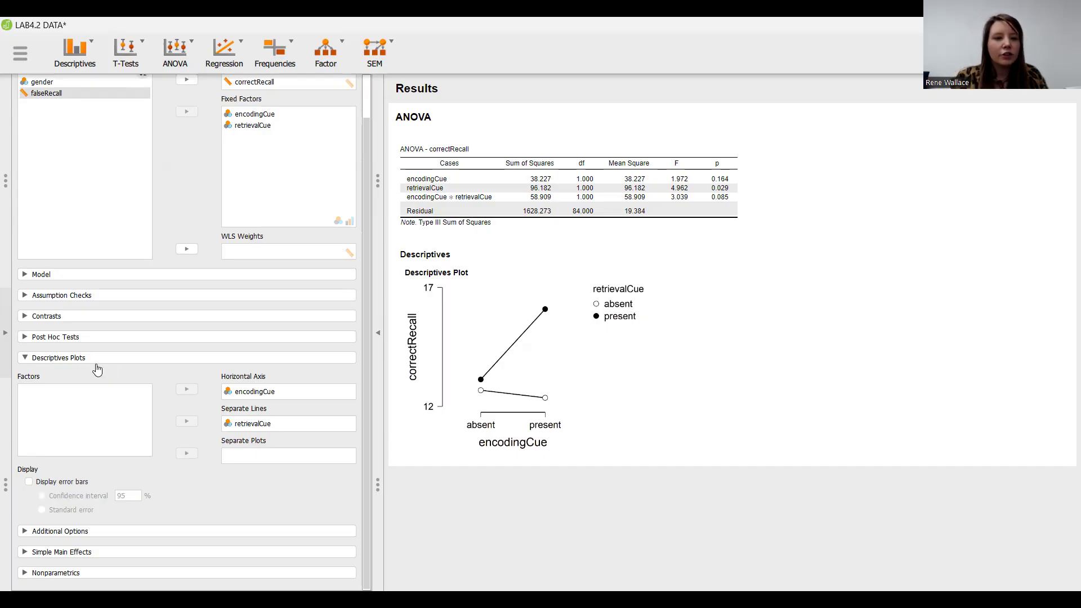
Look into the ANOVA's additional options, and start a new Descriptive Statistics analysis.
click(60, 534)
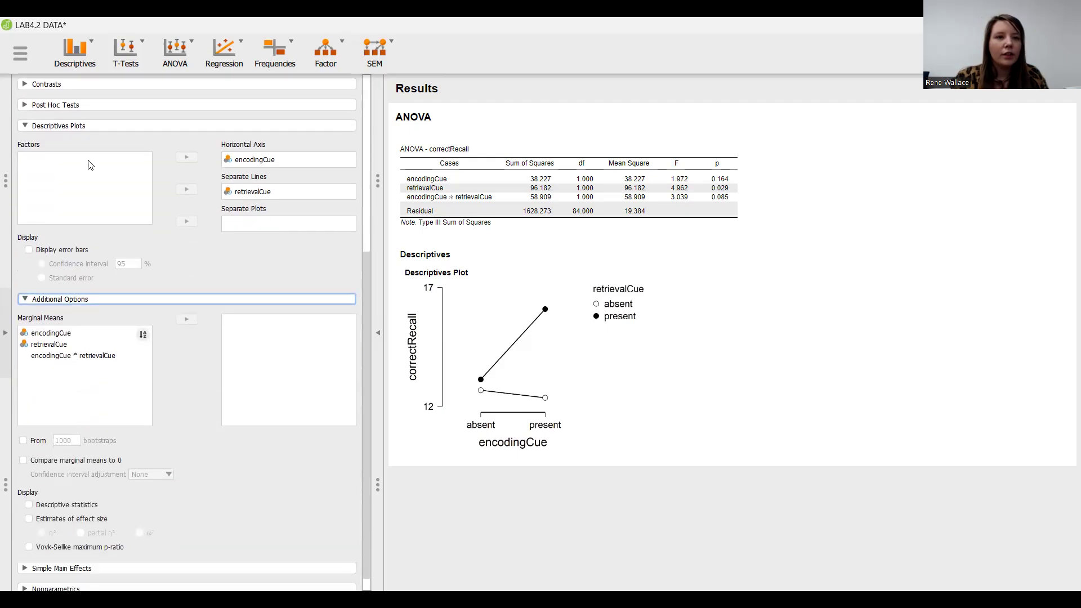
click(93, 59)
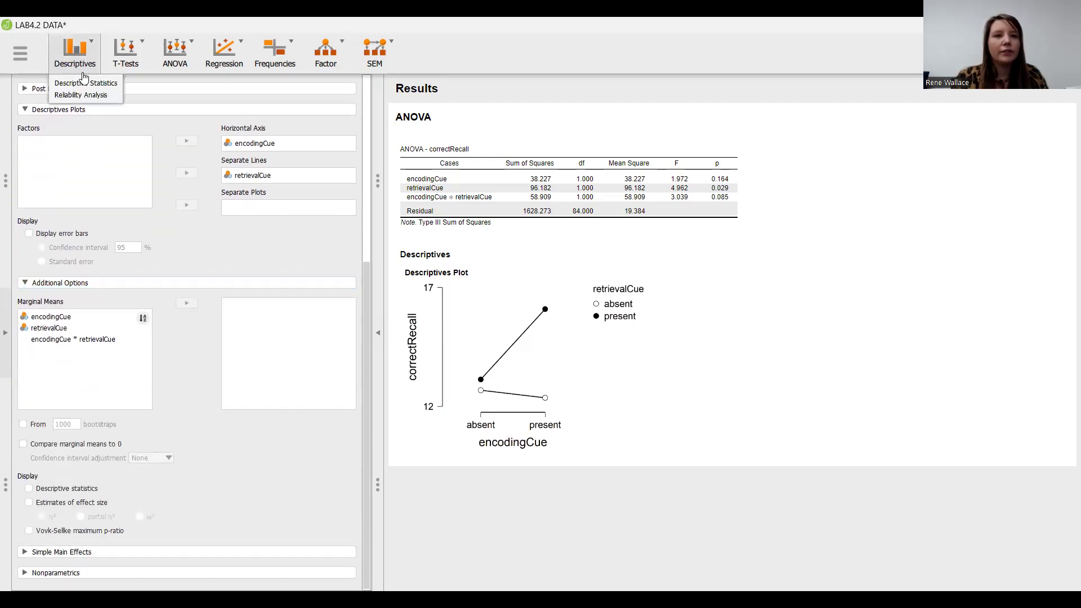
click(84, 83)
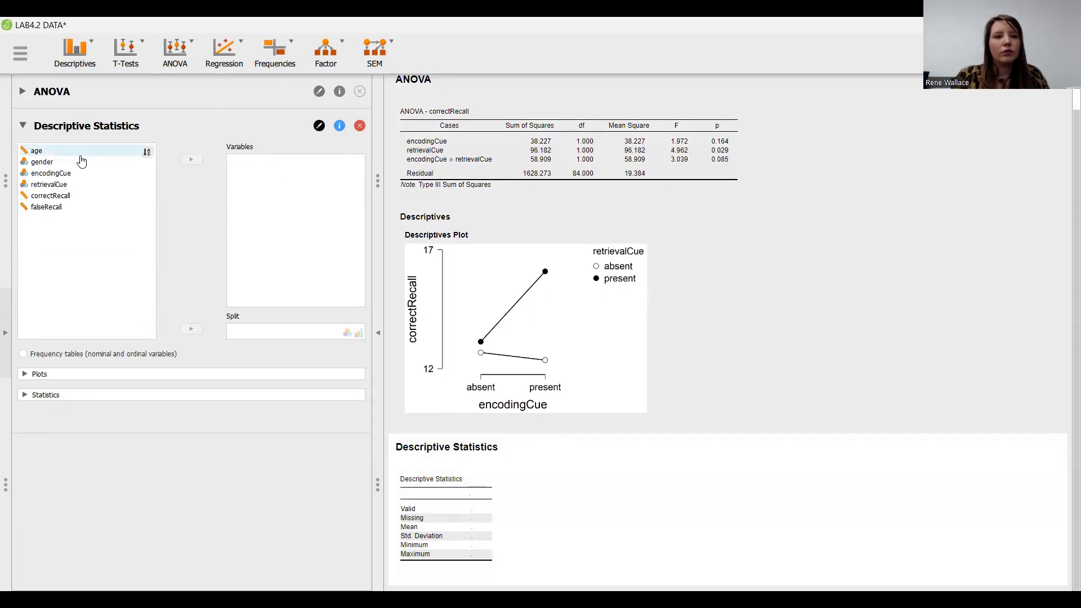
Add encodingCue, retrievalCue, age, gender and correctRecall to the variables of the Descriptive Statistics analysis.
drag(77, 173, 301, 213)
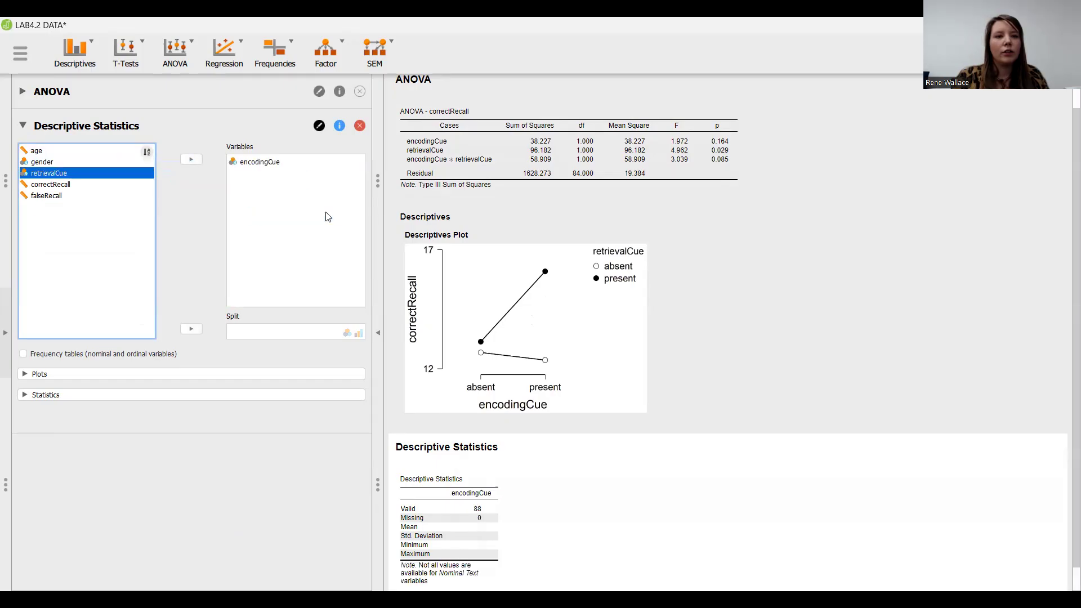
drag(80, 184, 304, 227)
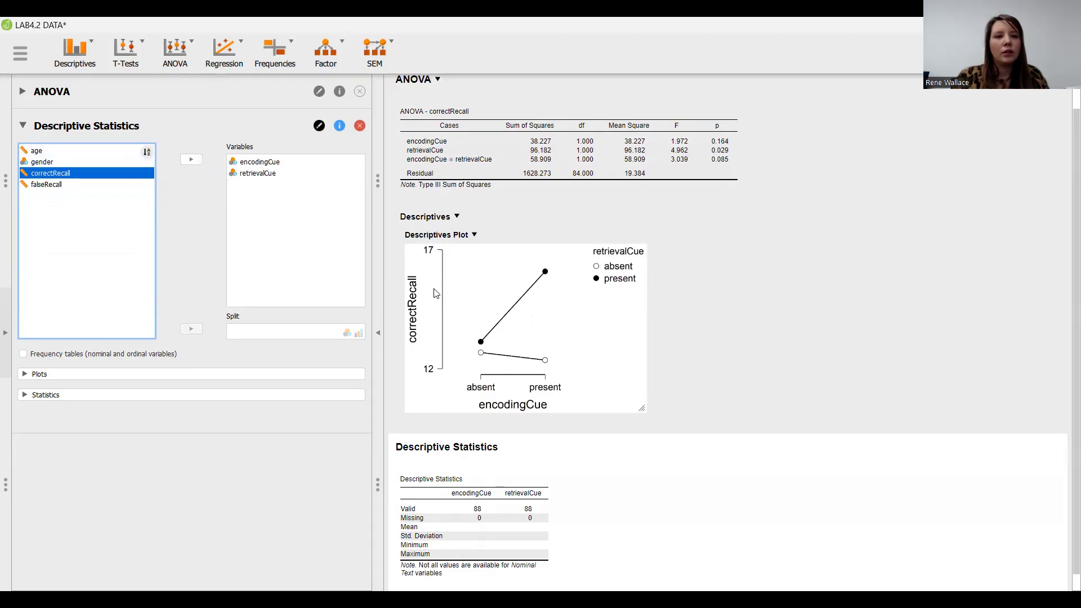
scroll(600, 315, down, 1)
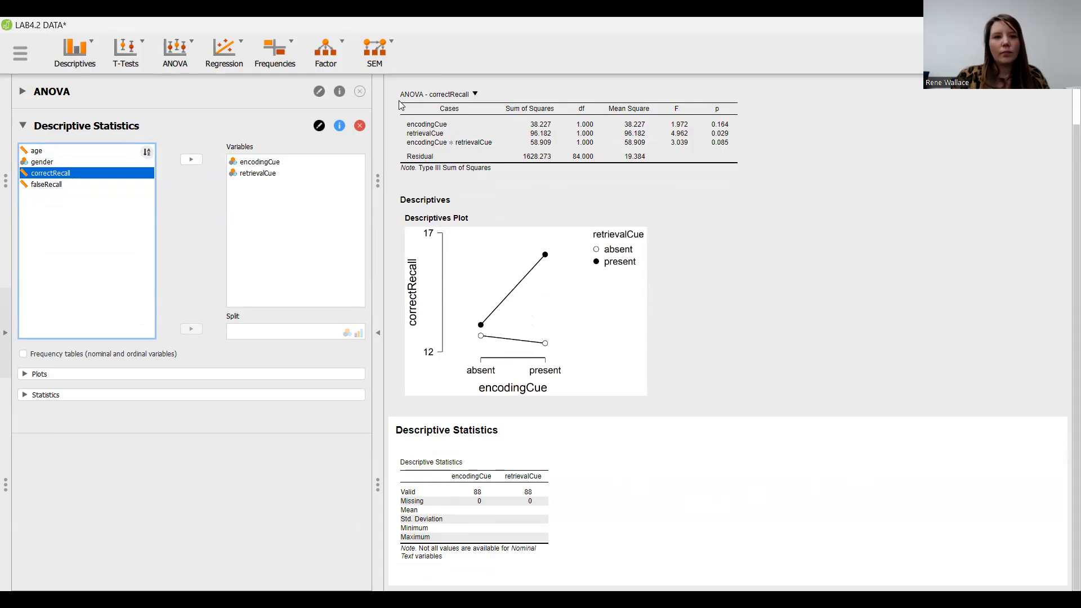
drag(89, 154, 289, 233)
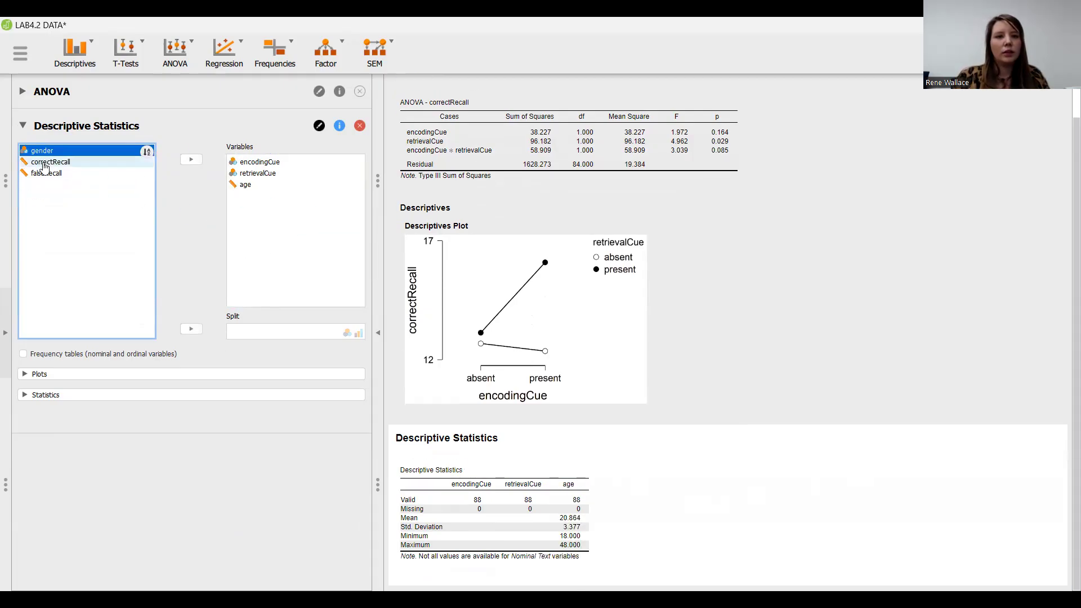
drag(40, 155, 245, 204)
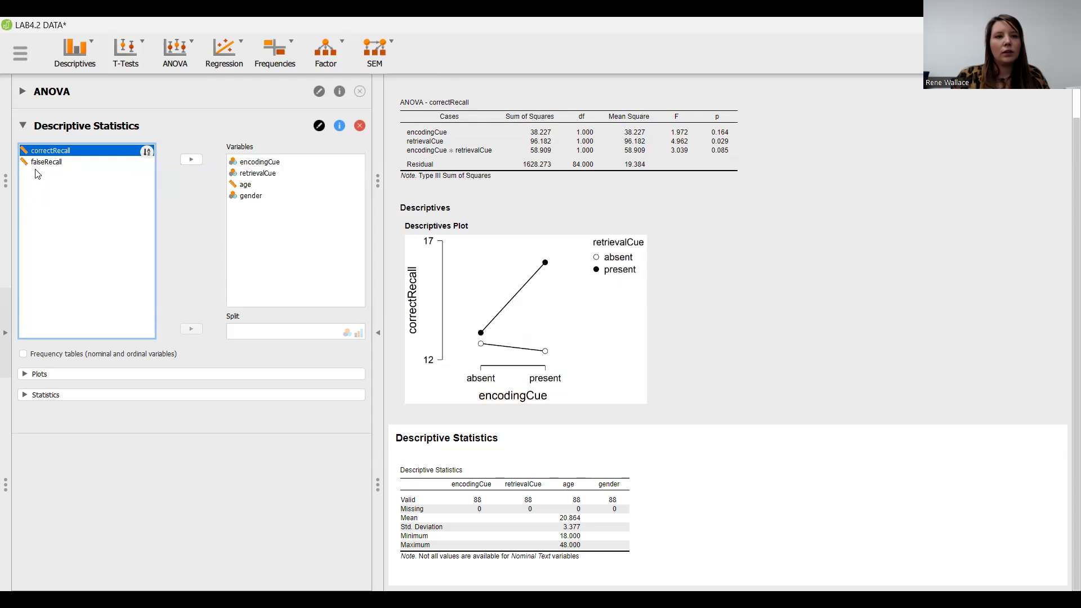
drag(59, 155, 321, 234)
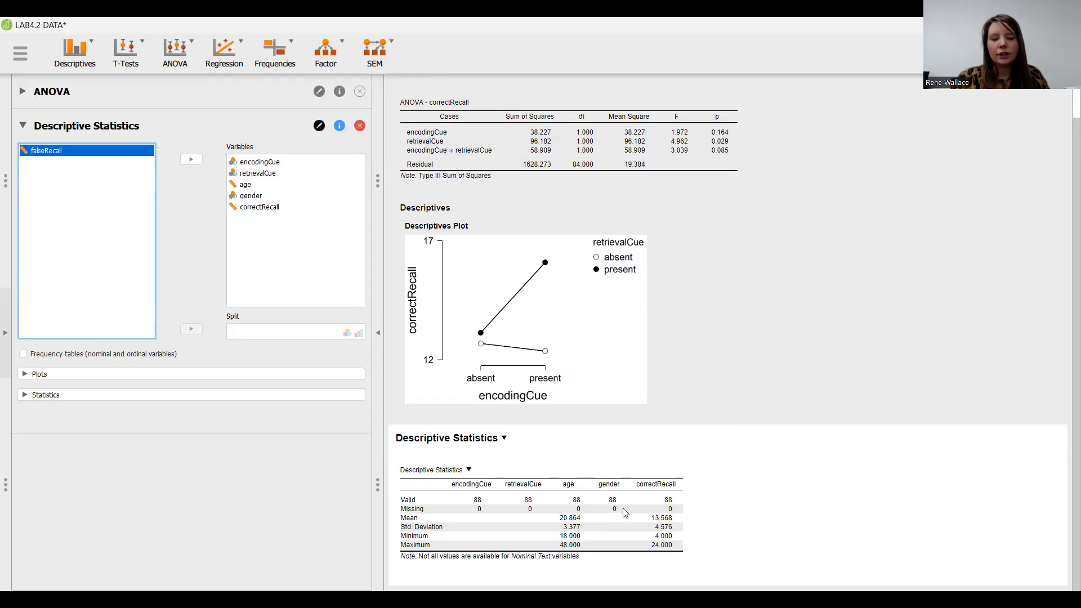
Remove gender and age from the Descriptive Statistics variables.
click(694, 510)
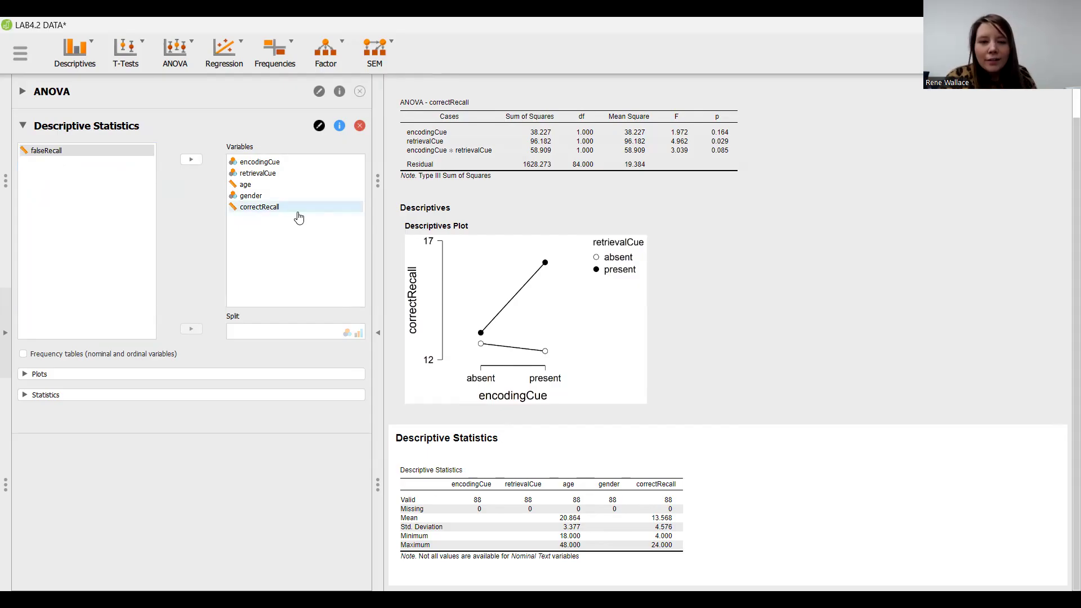
click(260, 199)
double_click(261, 199)
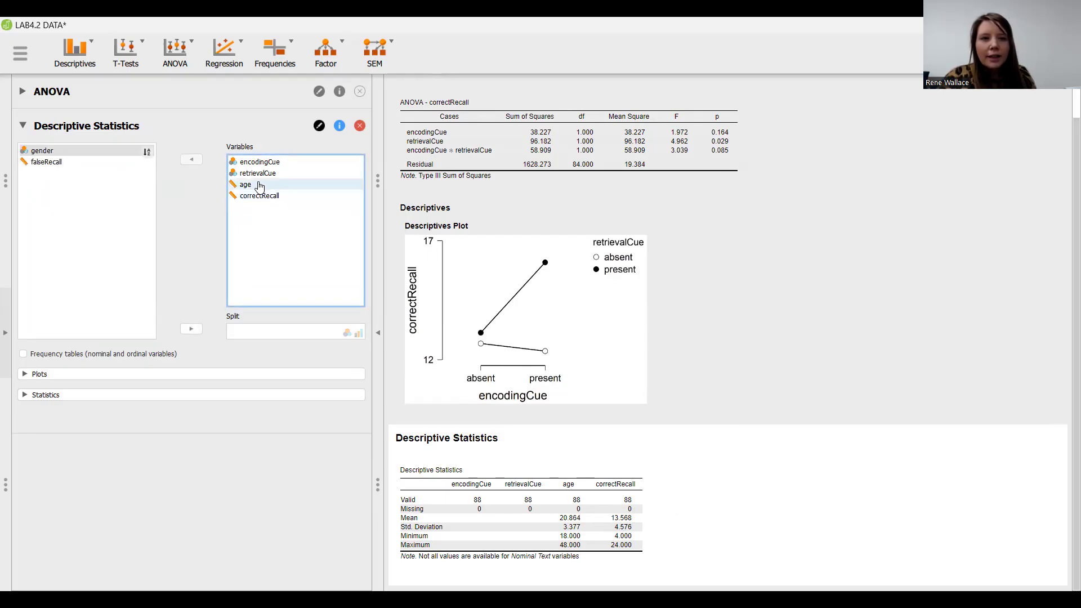
double_click(258, 186)
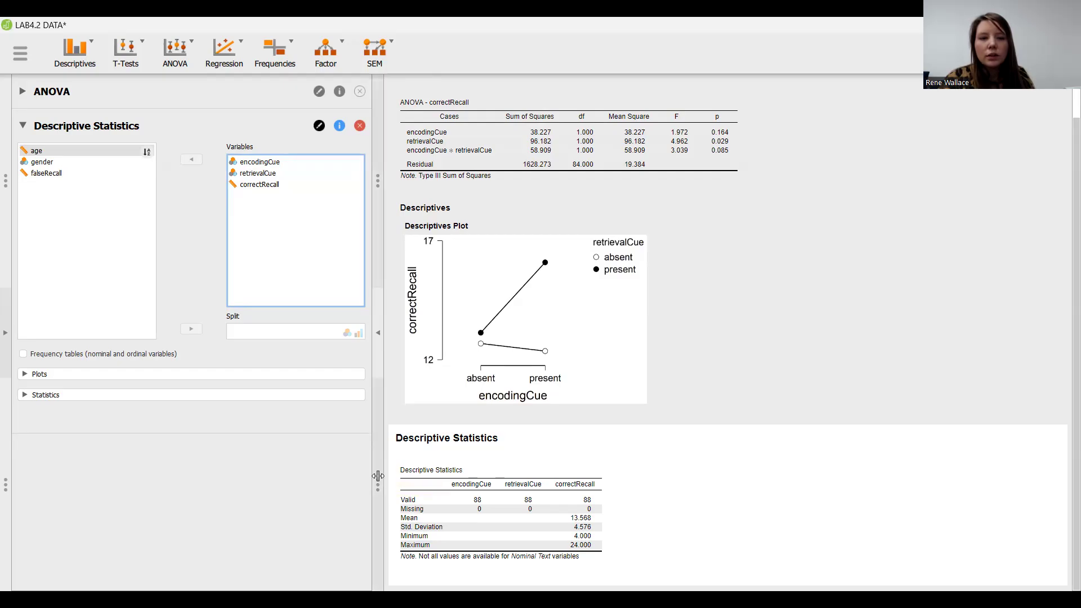
Resize the panes so the data table shows beside the analysis settings and results.
drag(378, 476, 381, 429)
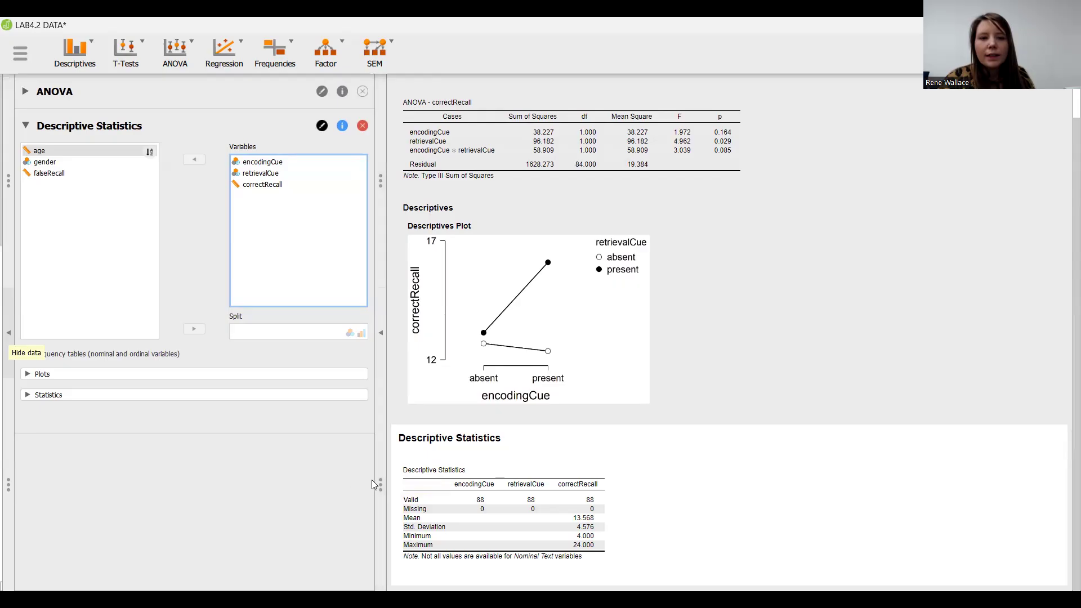
drag(379, 485, 696, 510)
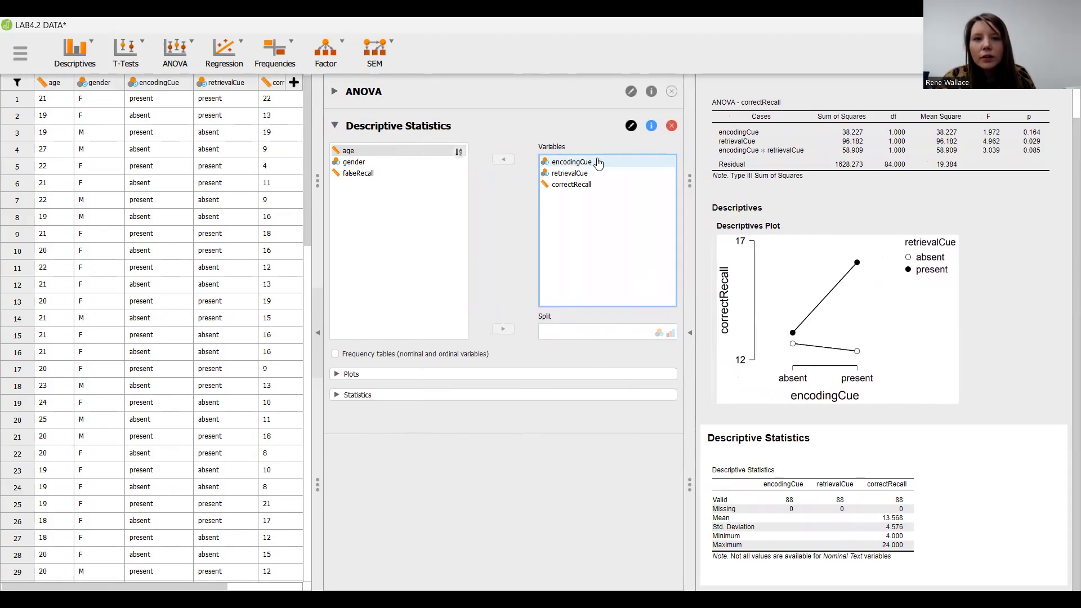
Clear correctRecall, encodingCue and retrievalCue from the Descriptive Statistics variables, trying to assign correctRecall as the split variable.
double_click(586, 186)
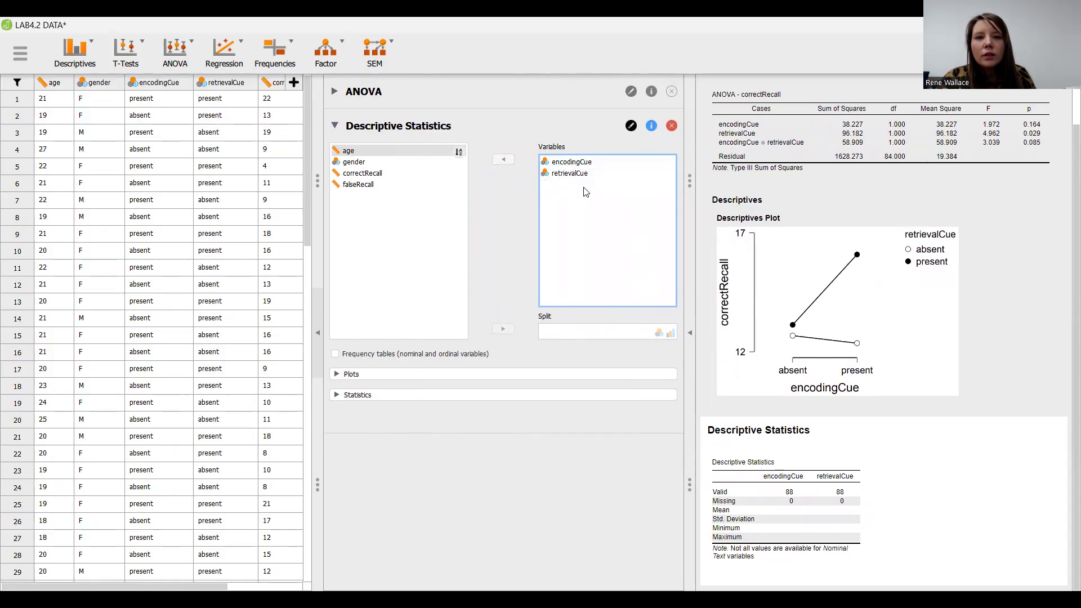
click(398, 173)
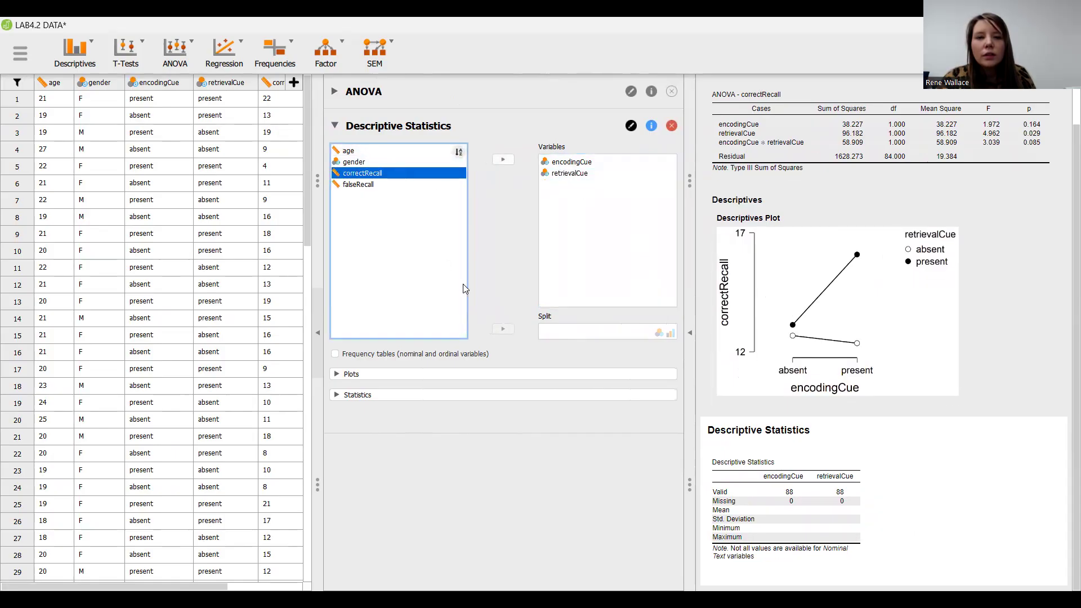
click(503, 330)
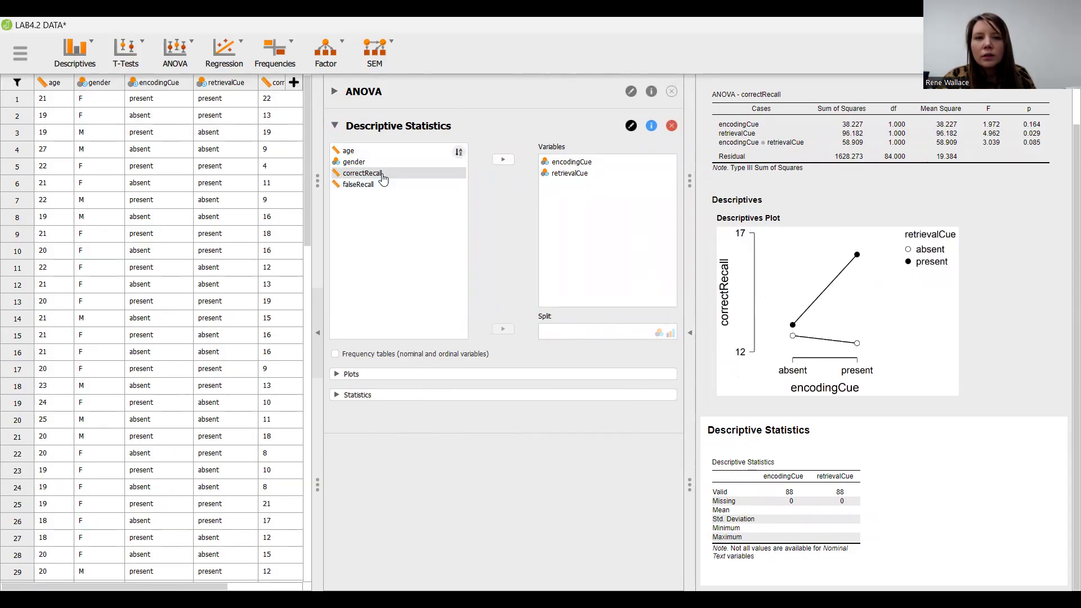
double_click(572, 162)
double_click(572, 164)
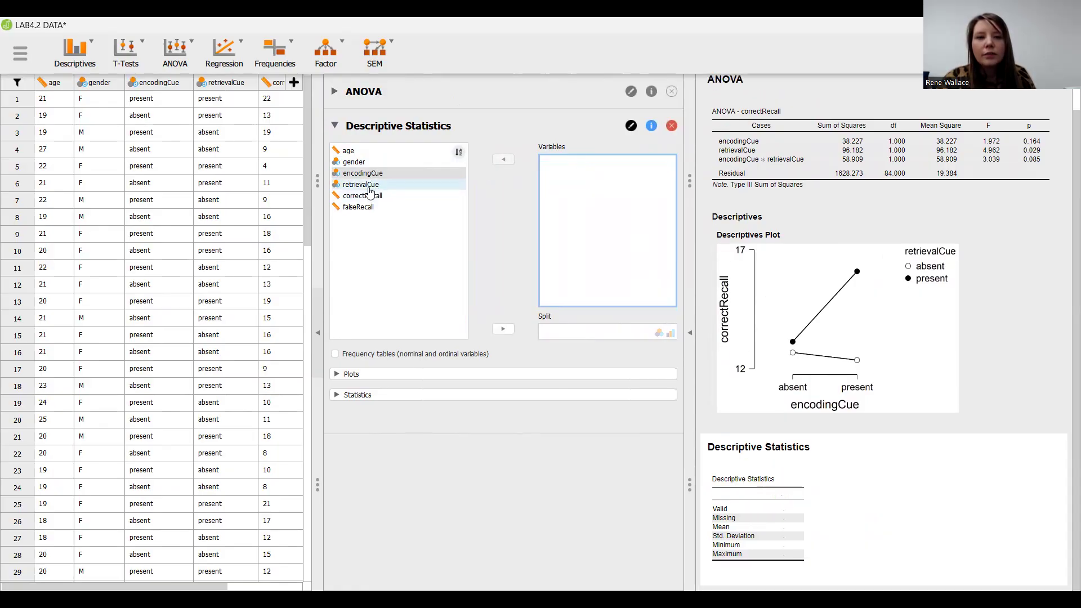
Expand the statistics options of the Descriptive Statistics analysis and add correctRecall as its only variable.
click(348, 398)
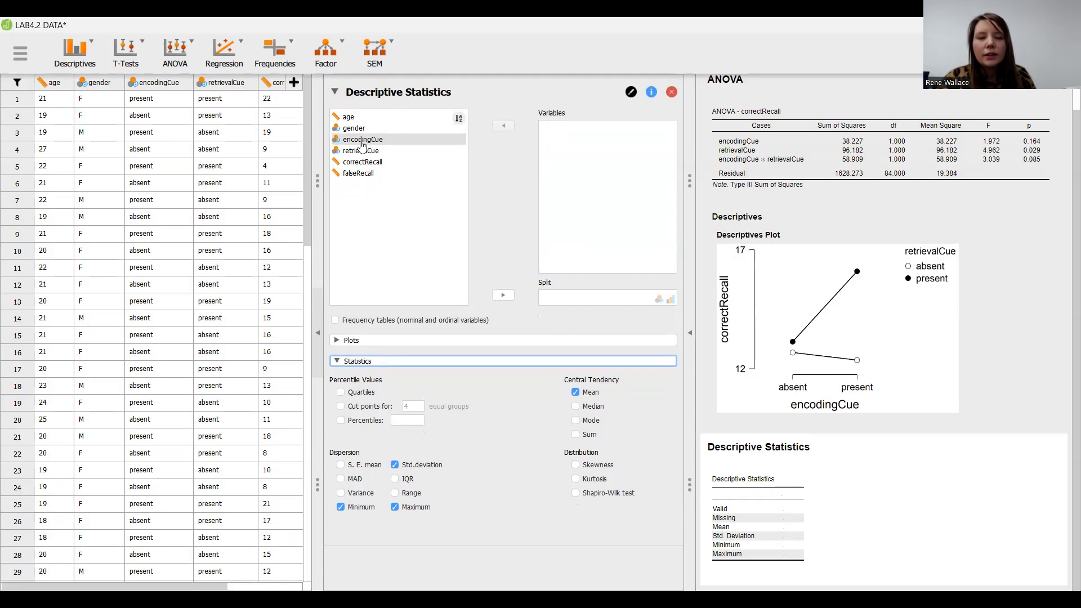
click(362, 166)
scroll(362, 172, up, 1)
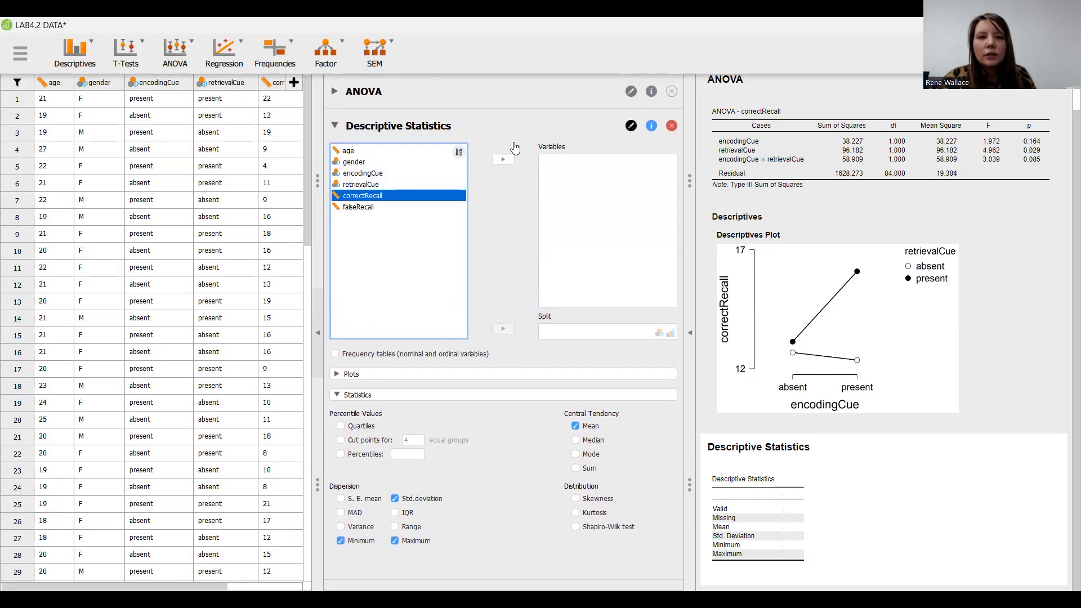
click(502, 163)
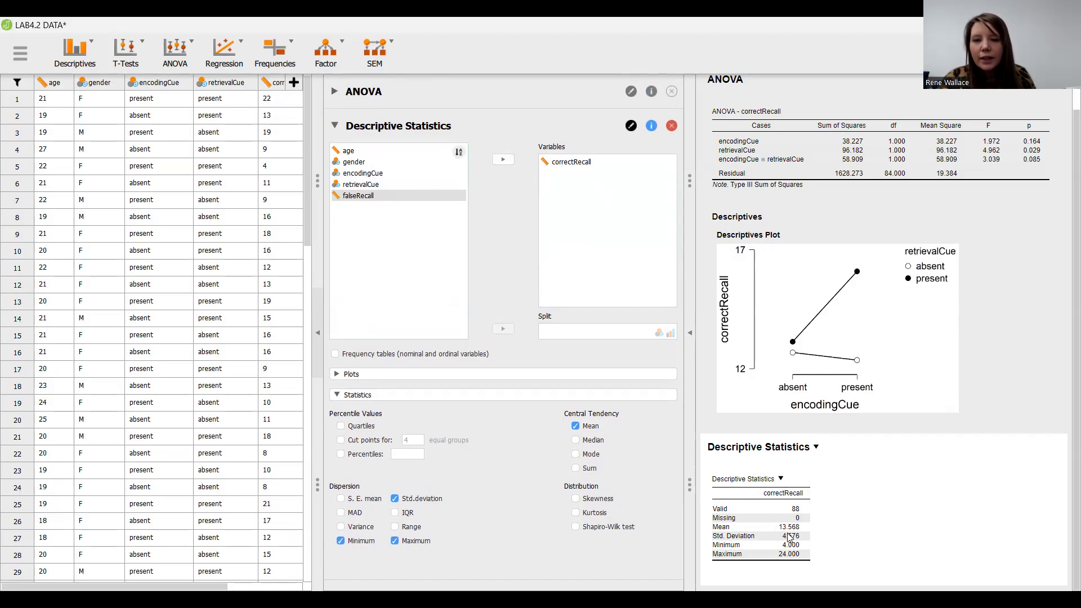
Replace correctRecall with encodingCue in the Descriptive Statistics variables and add correctRecall back below it.
click(560, 163)
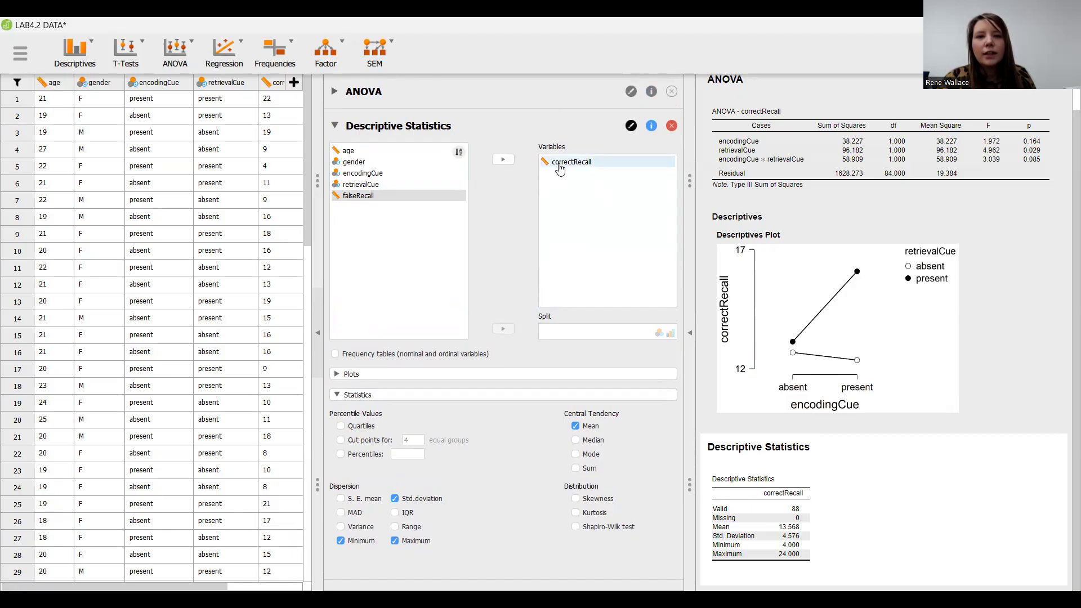
click(501, 164)
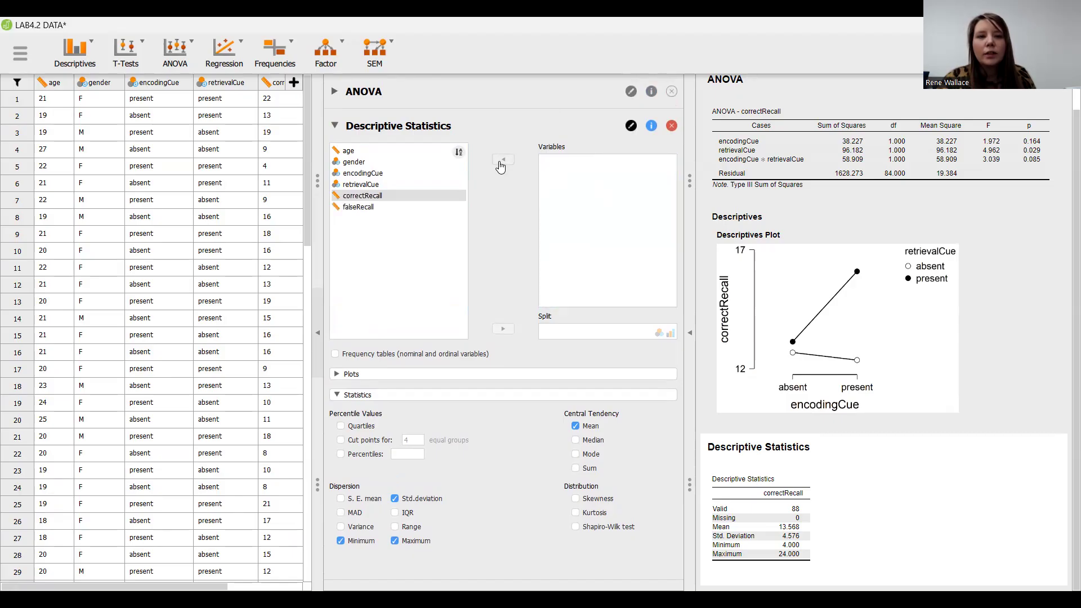
click(394, 173)
click(501, 163)
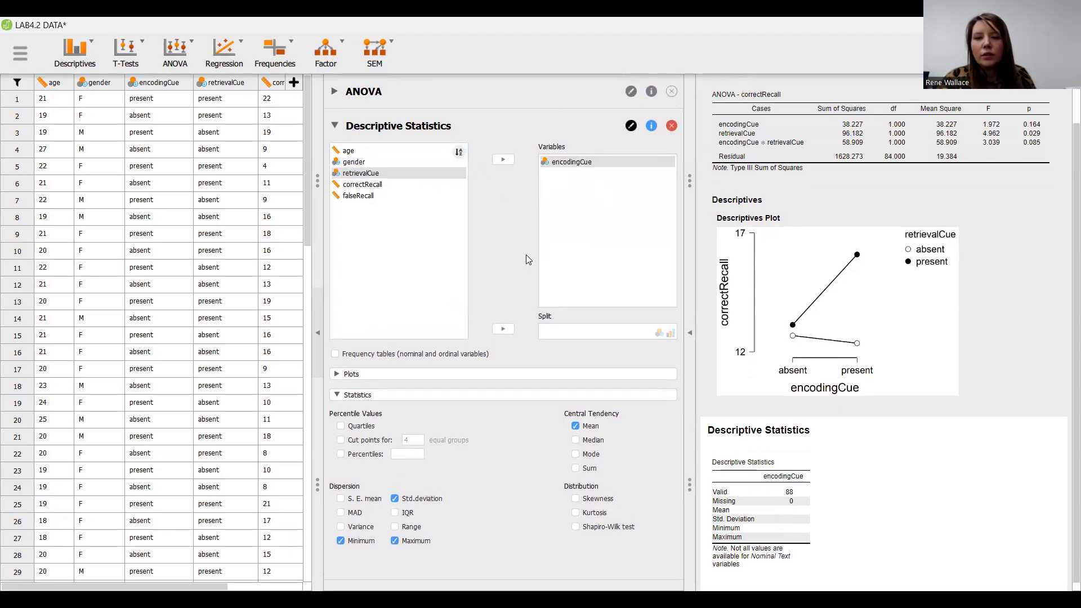
click(418, 186)
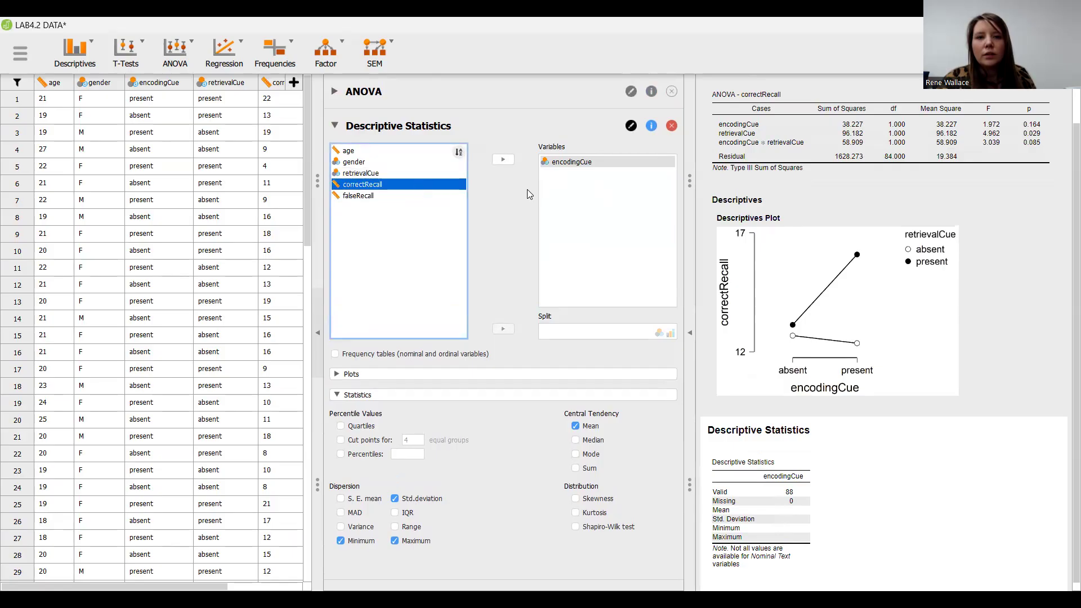
click(503, 160)
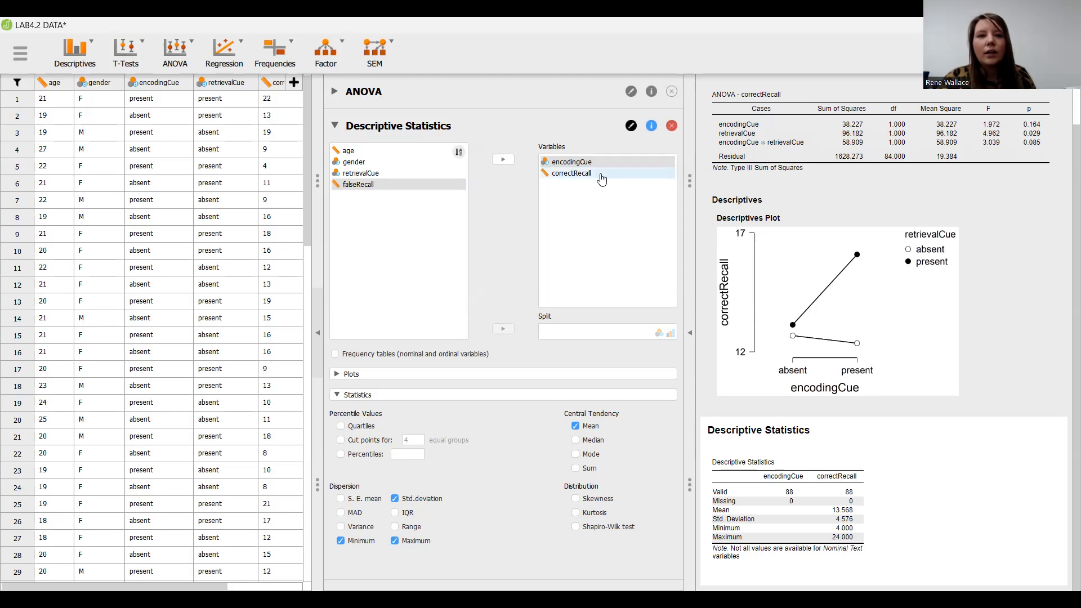
Swap encodingCue for retrievalCue in the Descriptive Statistics variables, keeping correctRecall in the list.
click(561, 162)
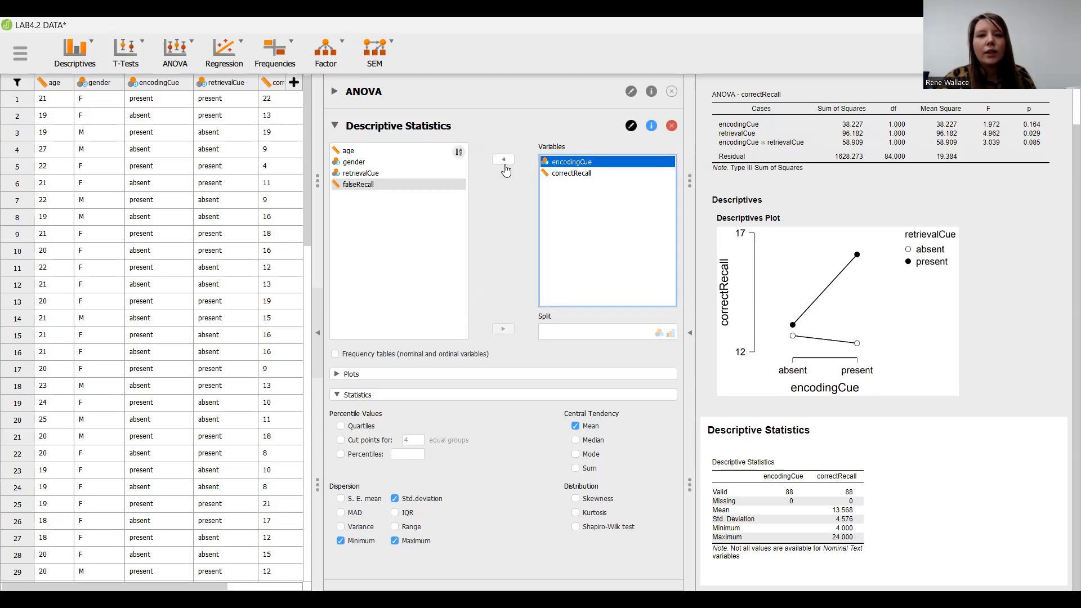
click(503, 163)
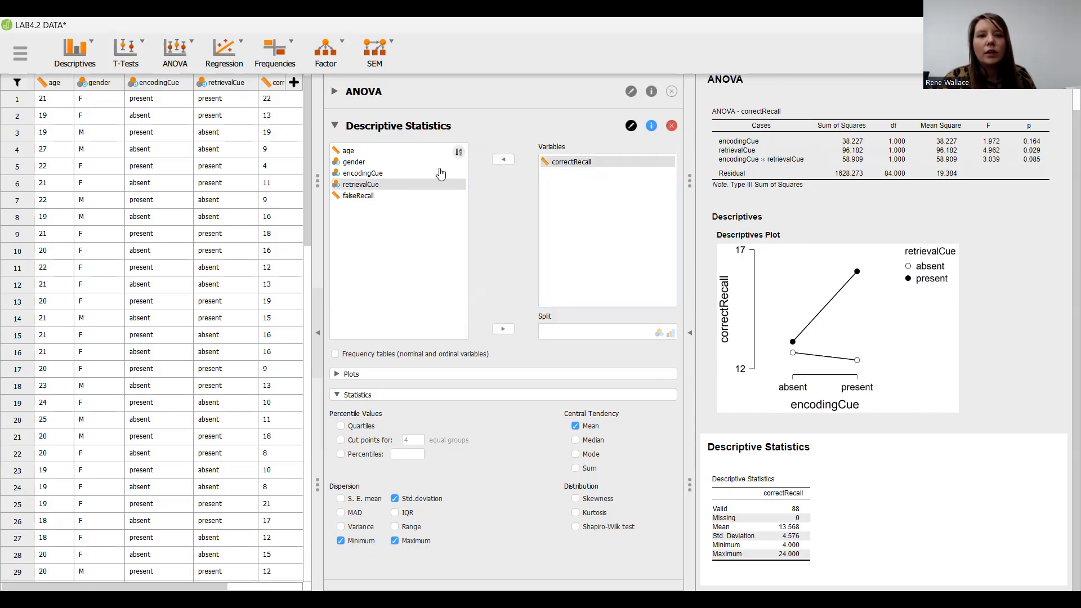
click(403, 178)
click(404, 185)
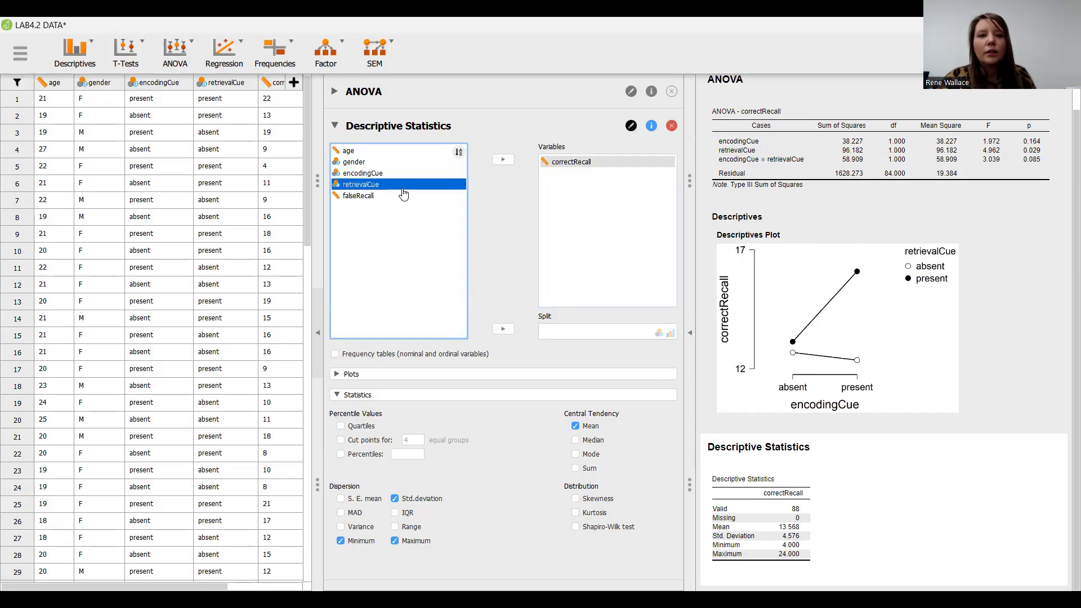
click(496, 163)
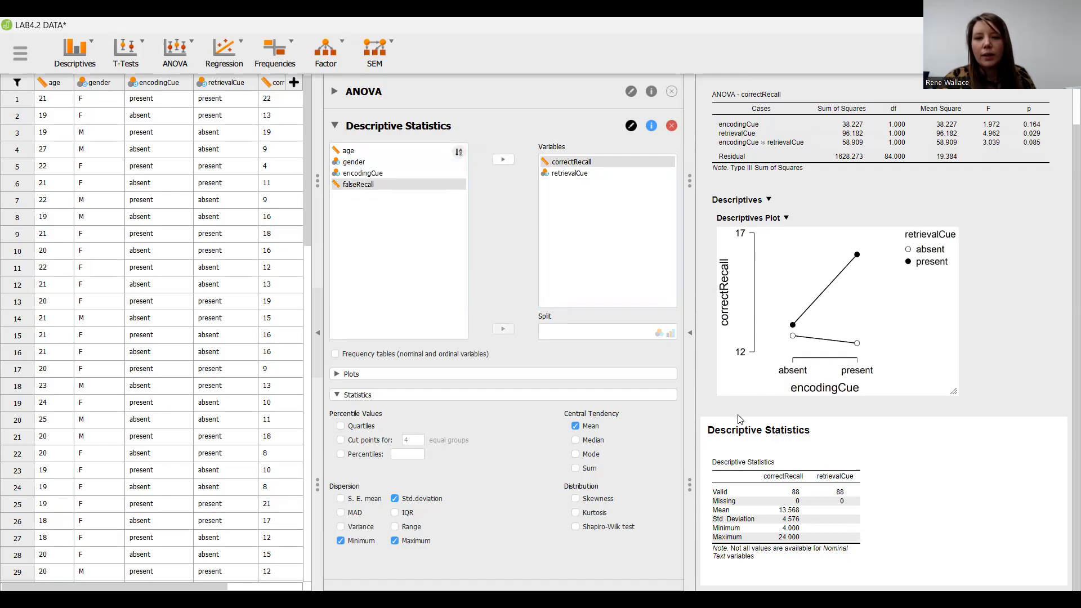